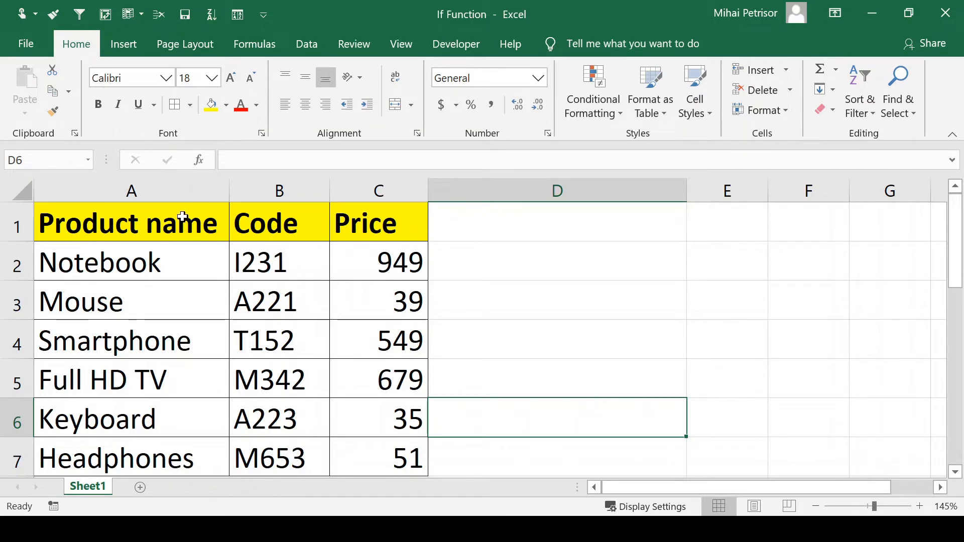
Step: Examine the product names, codes and prices in the table and the empty column D beside them
{"action": "left_click_drag", "start_coordinate": [182, 217], "coordinate": [272, 422]}
{"action": "left_click", "coordinate": [186, 260]}
{"action": "left_click", "coordinate": [484, 223]}
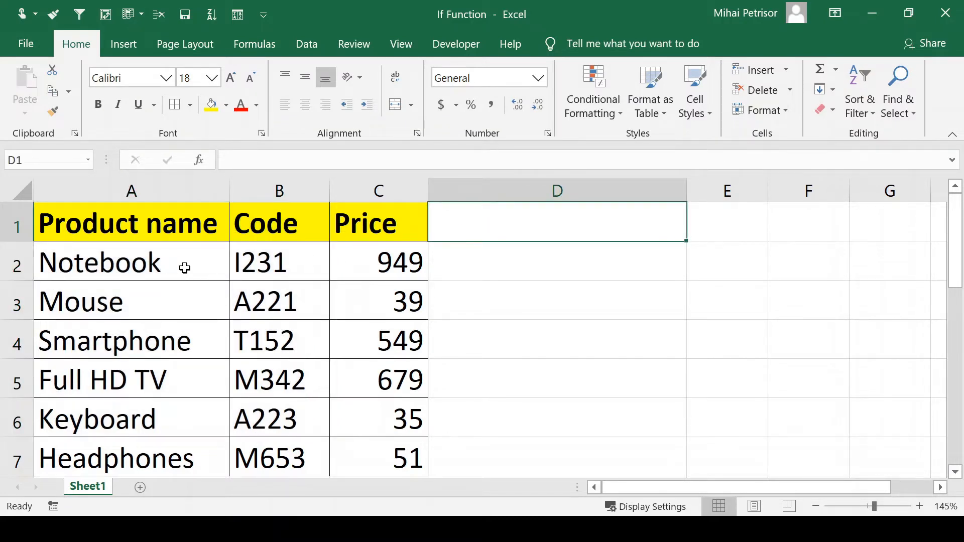
{"action": "left_click", "coordinate": [396, 262]}
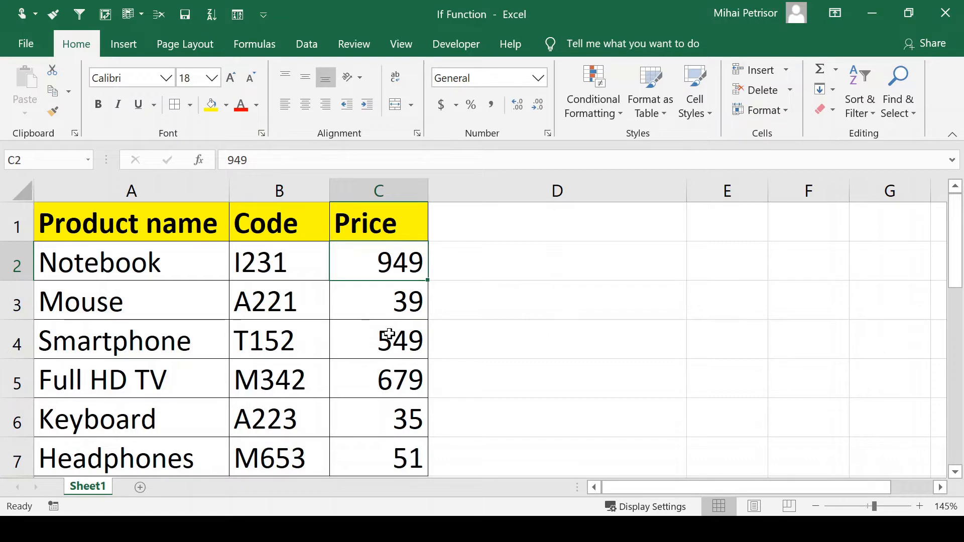
{"action": "left_click", "coordinate": [159, 263]}
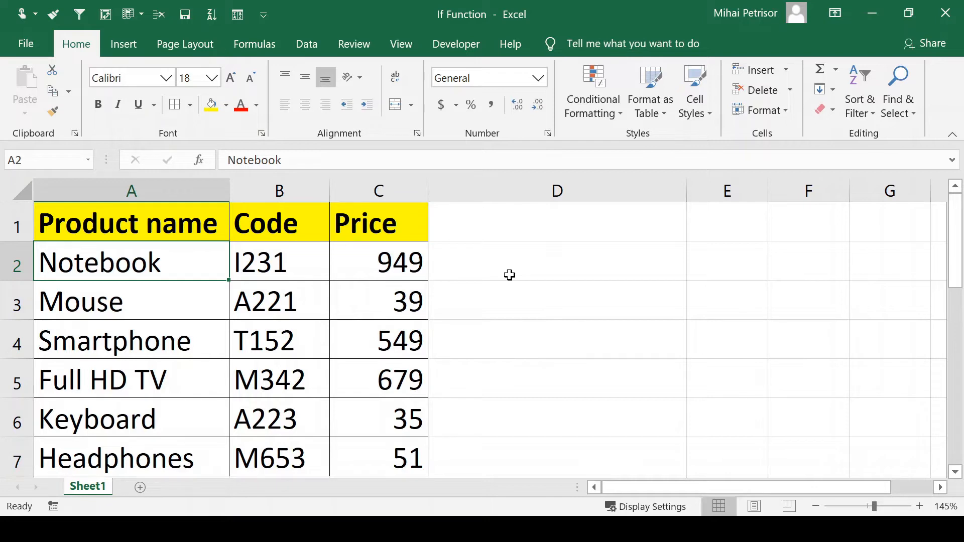
{"action": "left_click", "coordinate": [395, 265]}
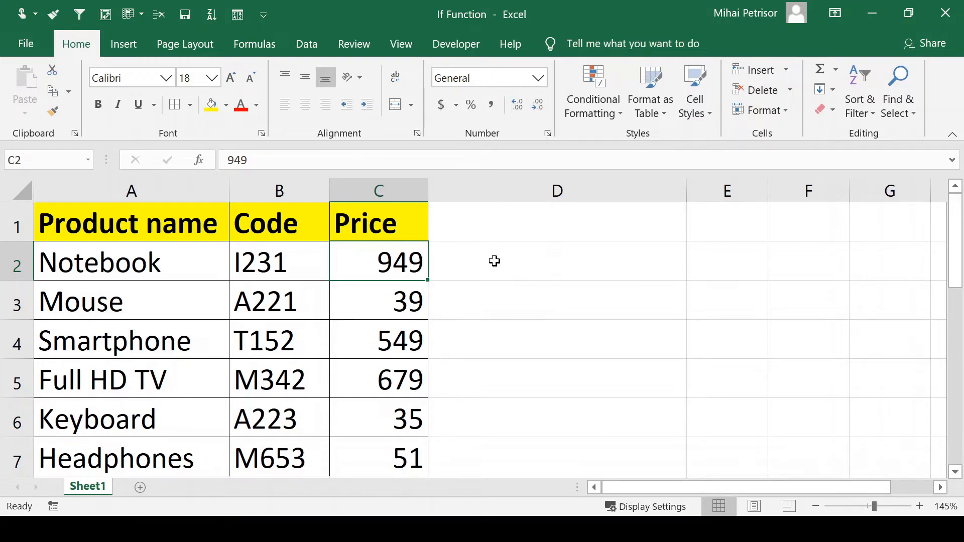
{"action": "left_click", "coordinate": [499, 221]}
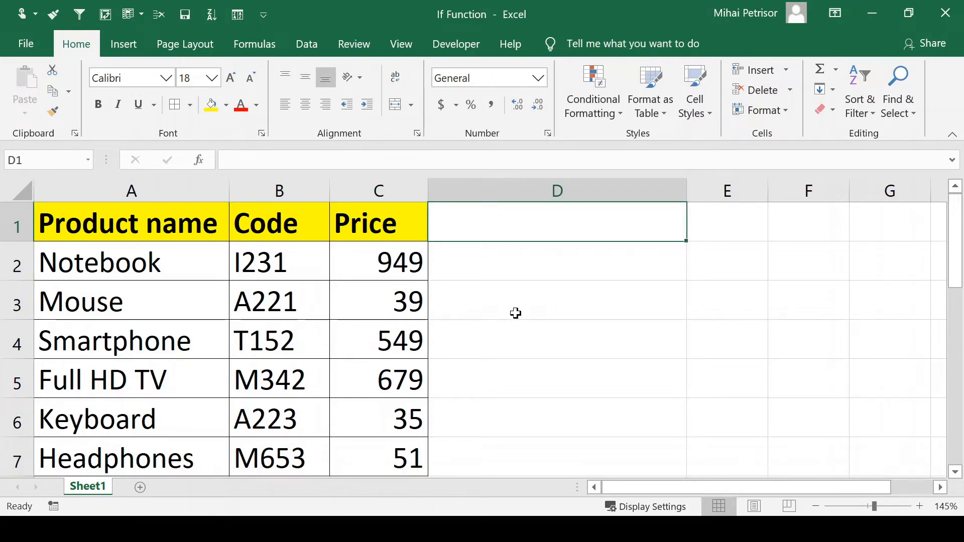
{"action": "key", "text": "Down"}
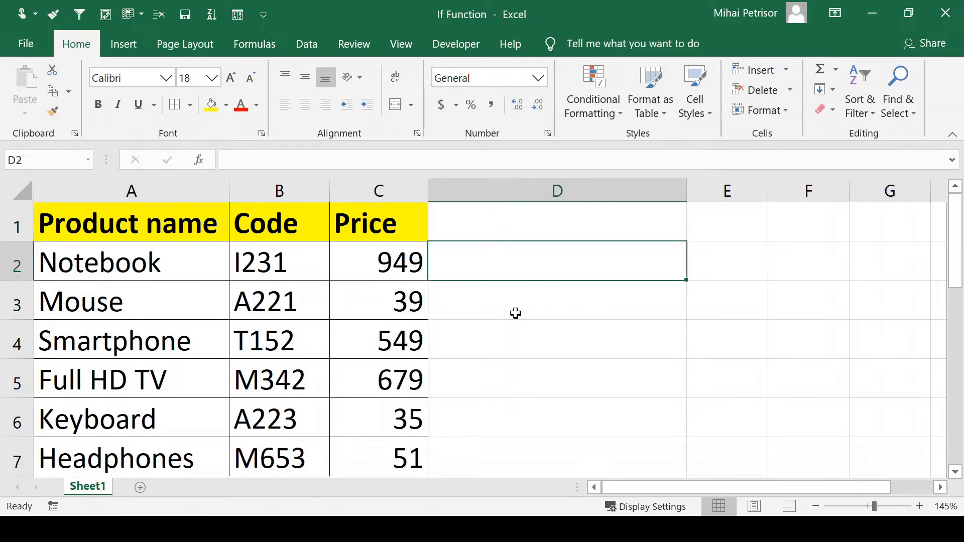
Step: Enter the header "Accounting" in cell D1
{"action": "left_click", "coordinate": [569, 229]}
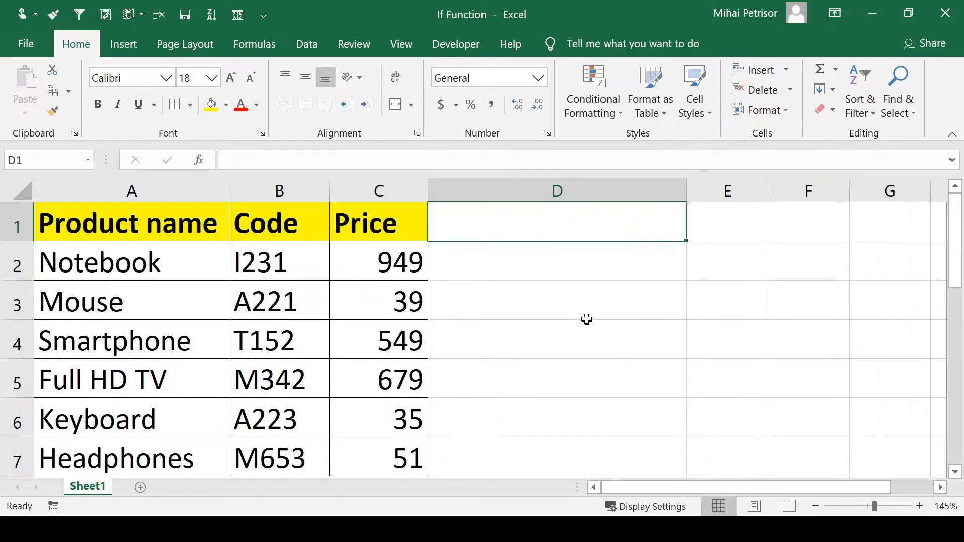
{"action": "type", "text": "Ac"}
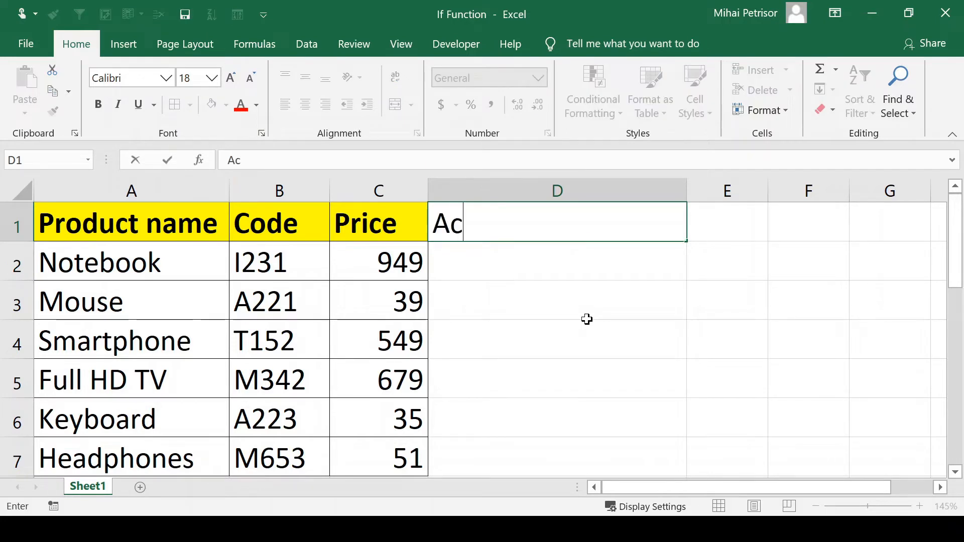
{"action": "type", "text": "counting"}
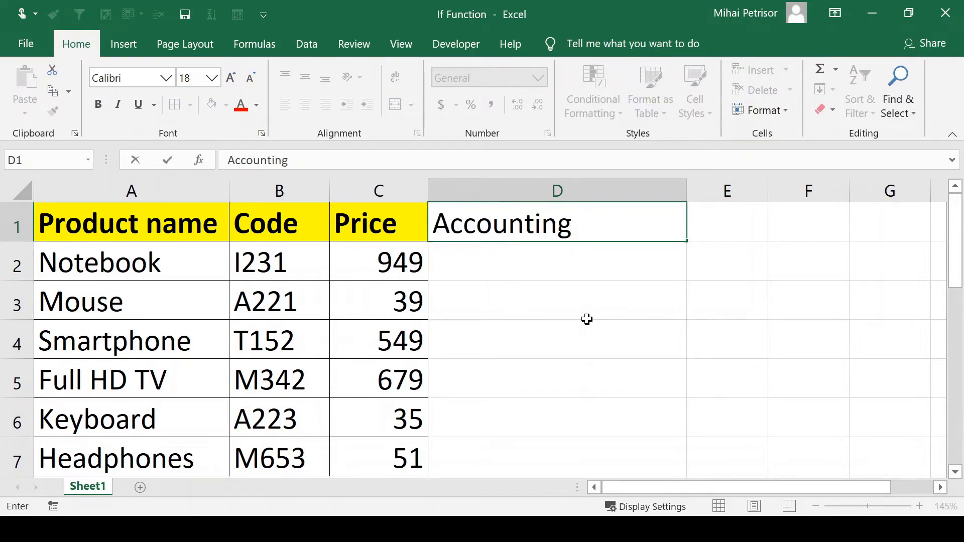
{"action": "key", "text": "Return"}
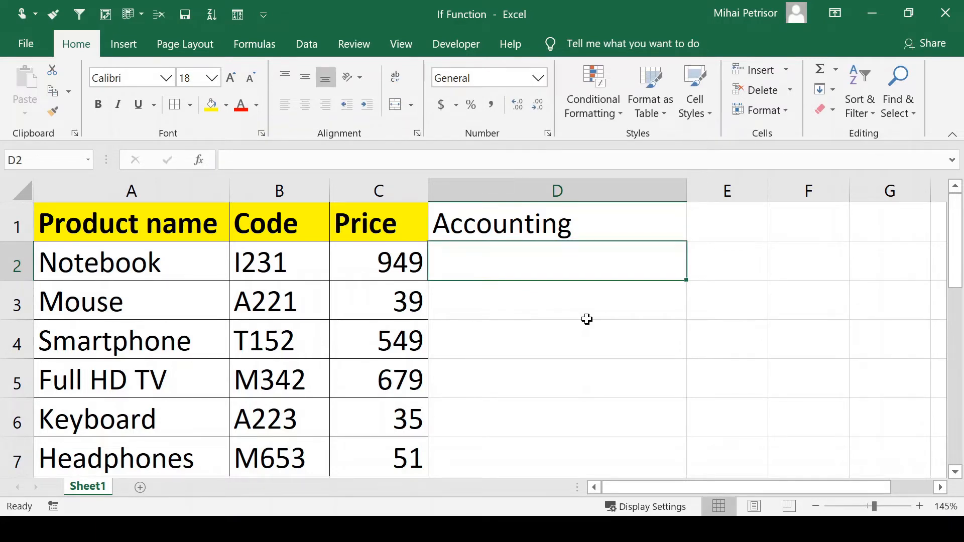
Step: Enter the formula =IF(C2>500;"Depreciation";"Inventory list") in cell D2 for the Notebook row
{"action": "type", "text": "=if"}
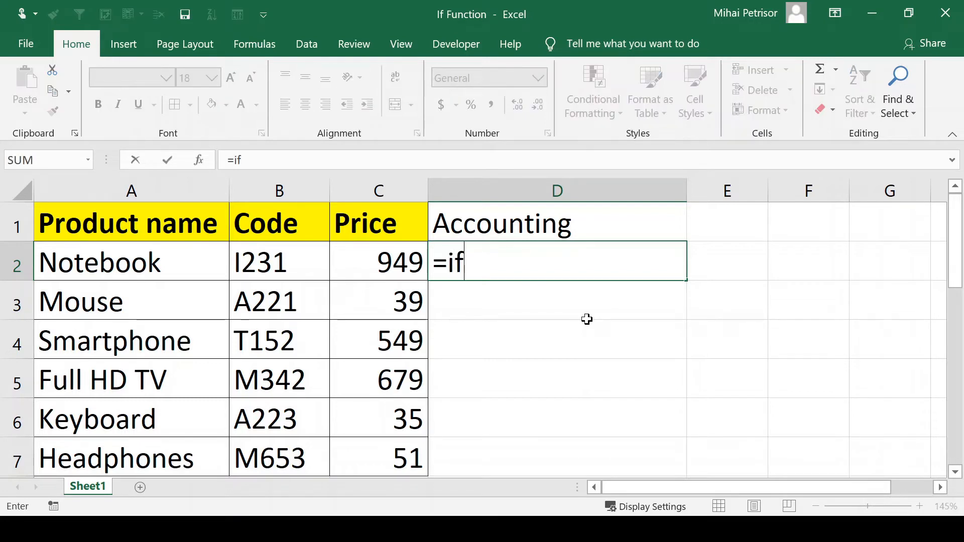
{"action": "key", "text": "Tab"}
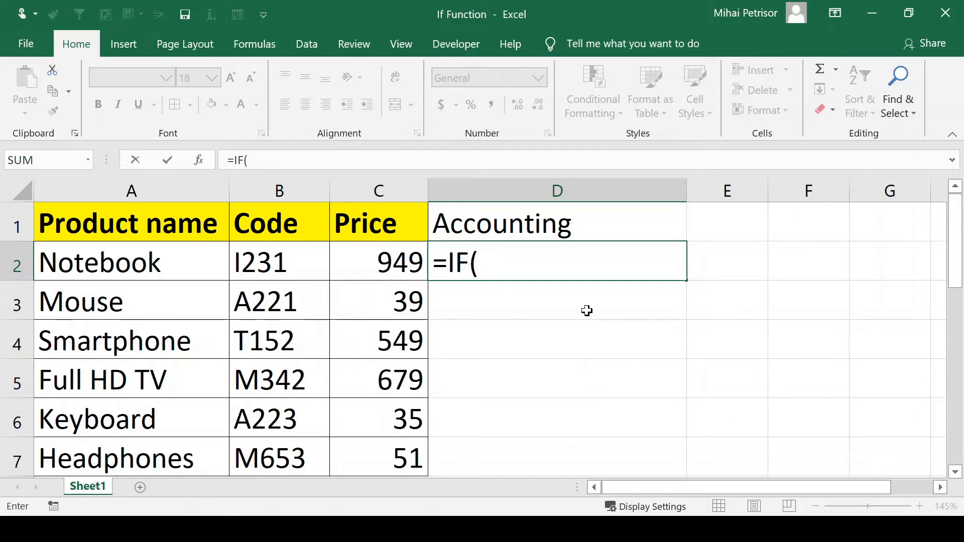
{"action": "left_click", "coordinate": [374, 273]}
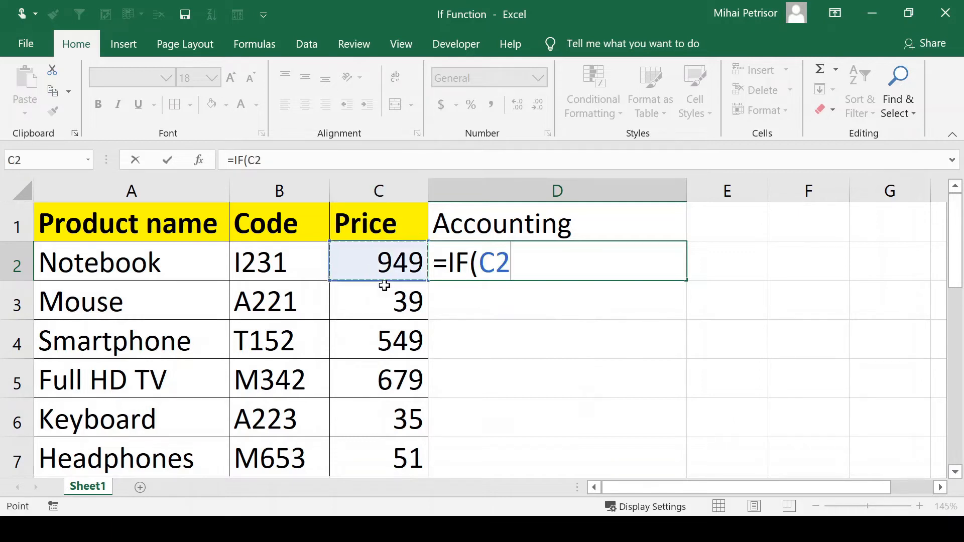
{"action": "type", "text": ">500"}
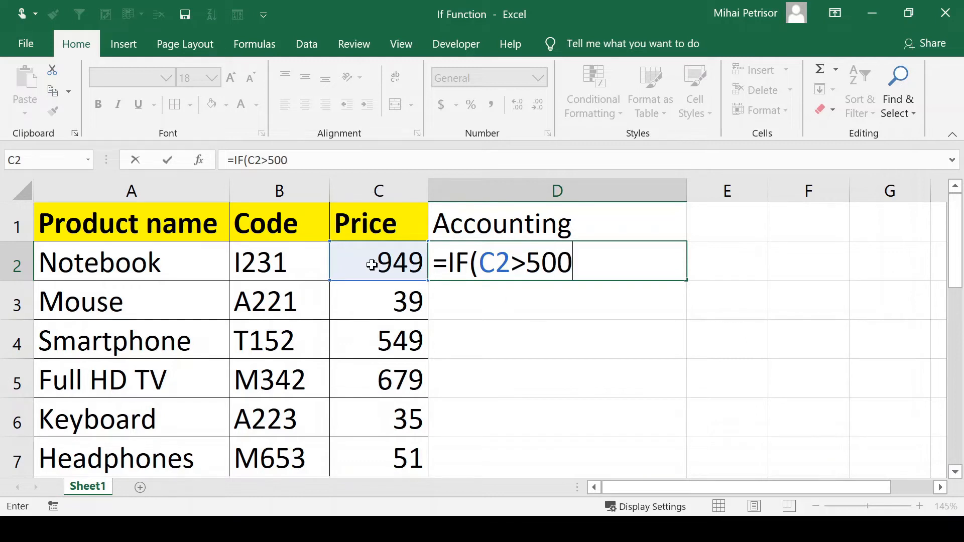
{"action": "type", "text": ";\"Depre"}
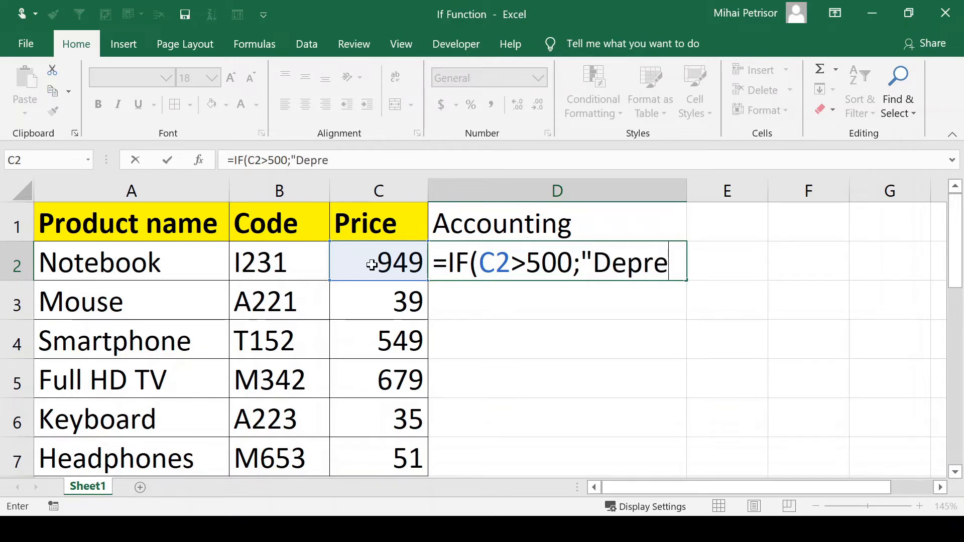
{"action": "type", "text": "ciation\""}
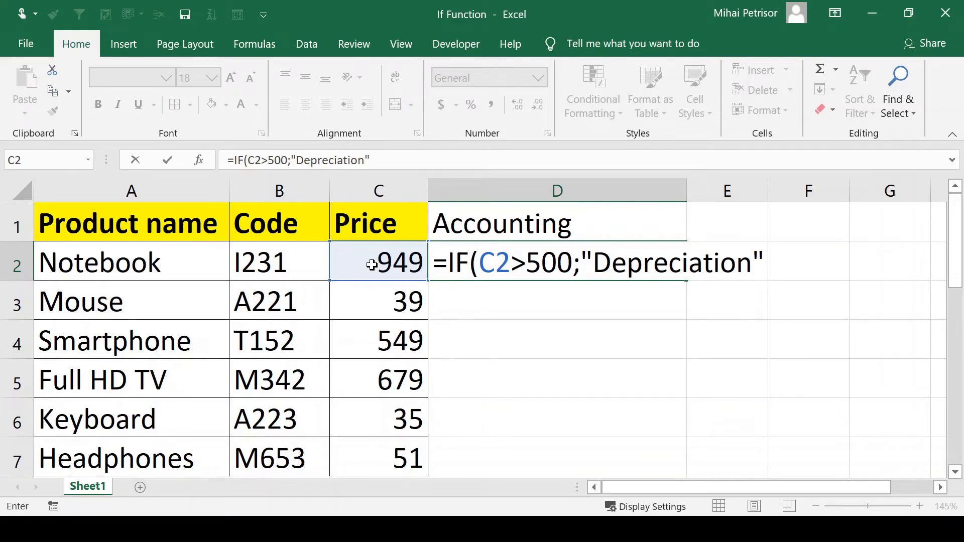
{"action": "type", "text": ";"}
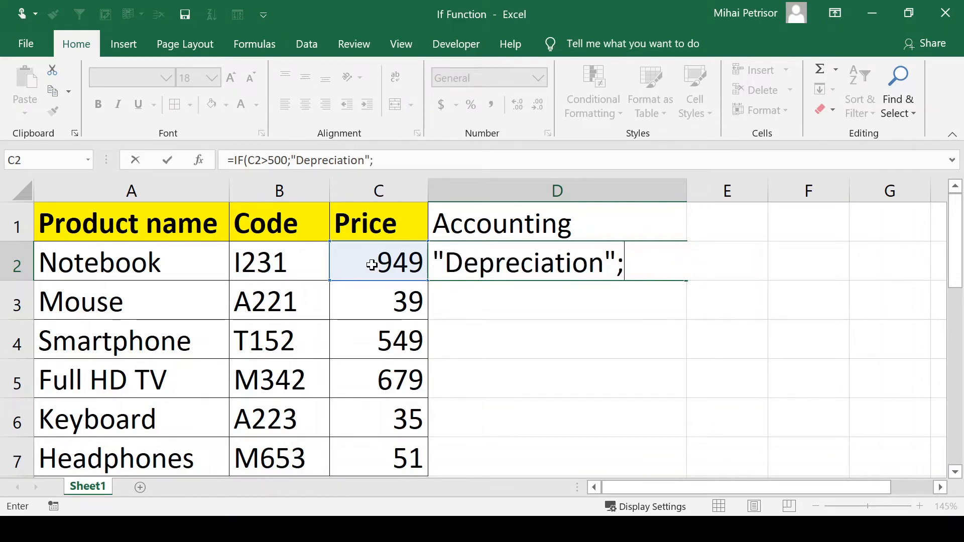
{"action": "type", "text": "\""}
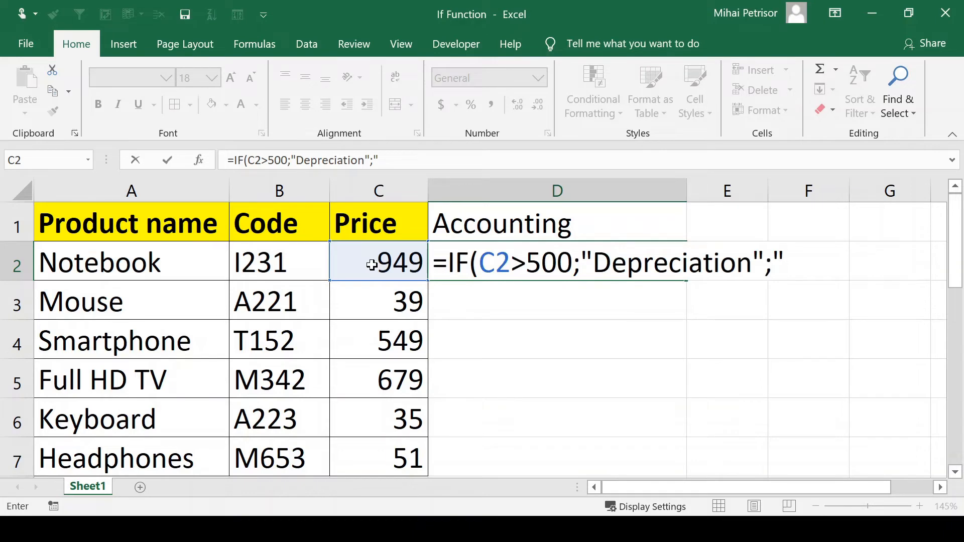
{"action": "type", "text": "Inve"}
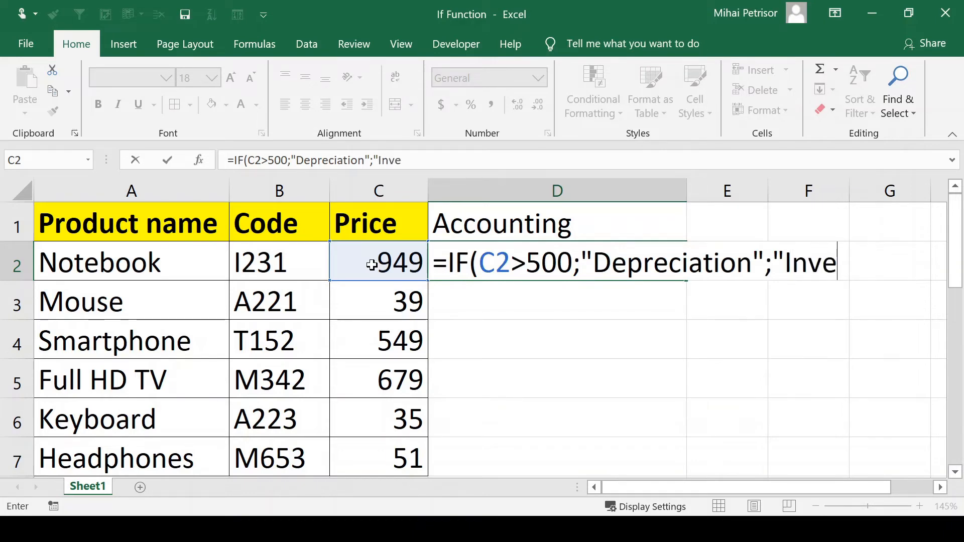
{"action": "type", "text": "ntory"}
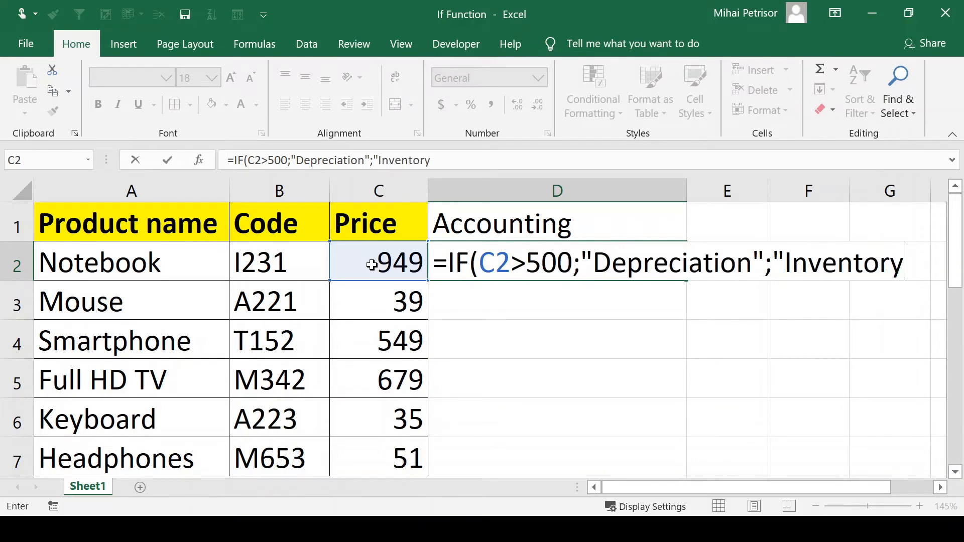
{"action": "type", "text": " list\""}
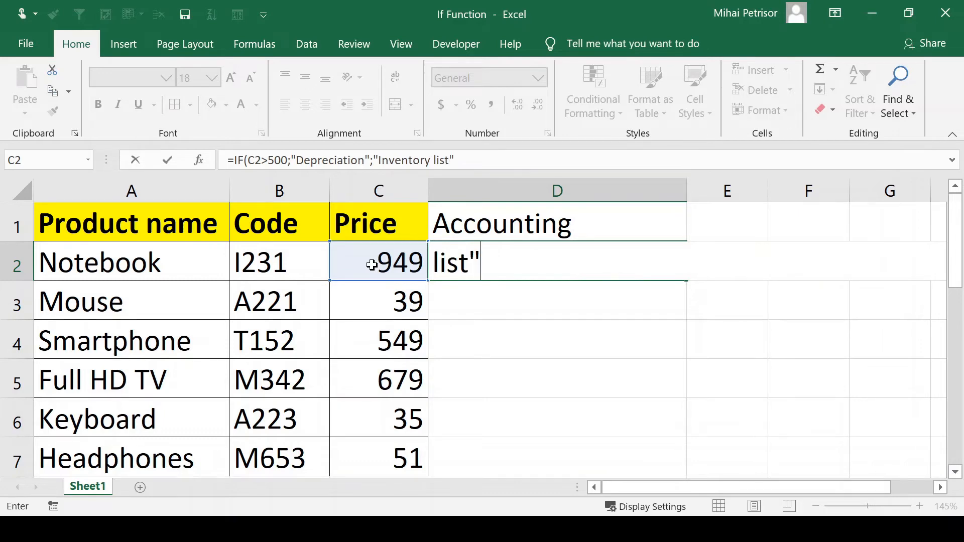
{"action": "type", "text": ")"}
{"action": "key", "text": "Return"}
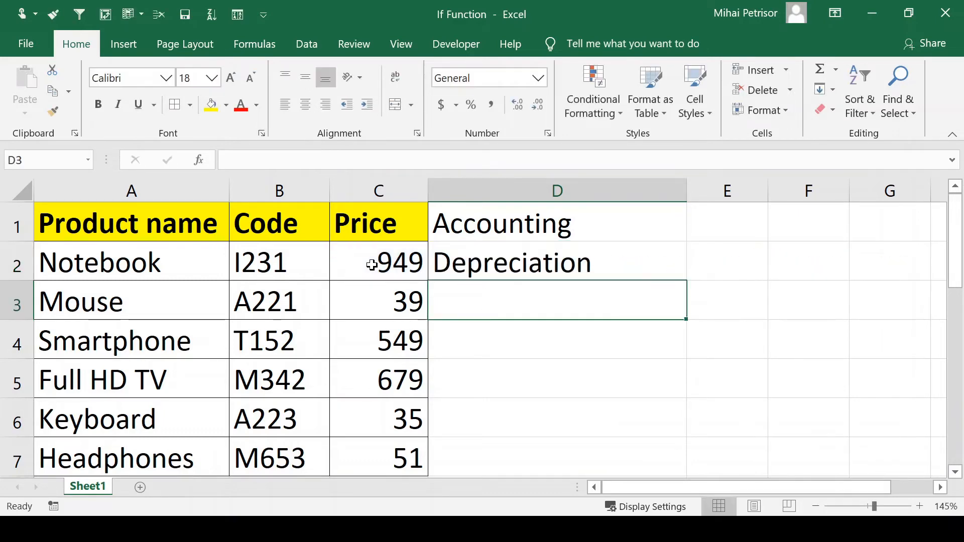
Step: Fill the IF formula from D2 down through the Headphones row in D7
{"action": "left_click", "coordinate": [548, 265]}
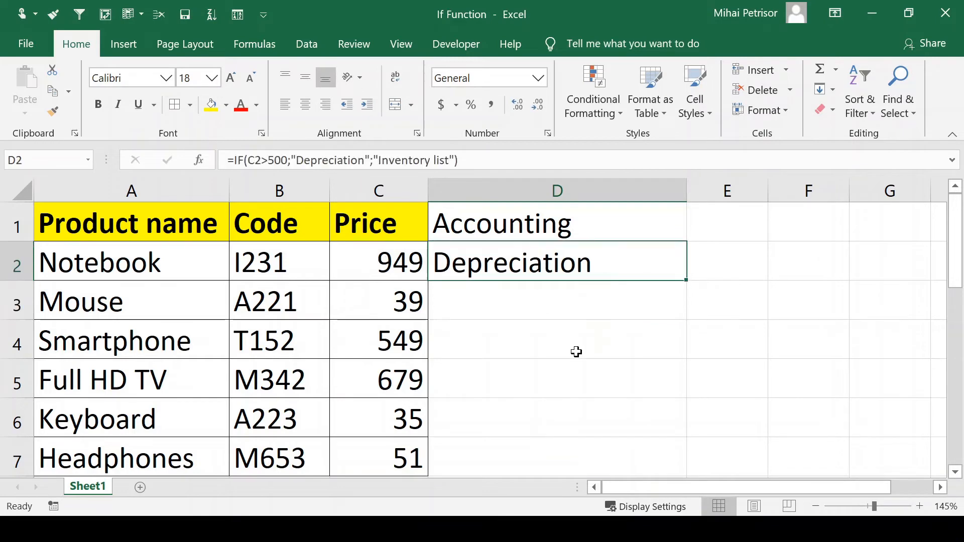
{"action": "double_click", "coordinate": [686, 281]}
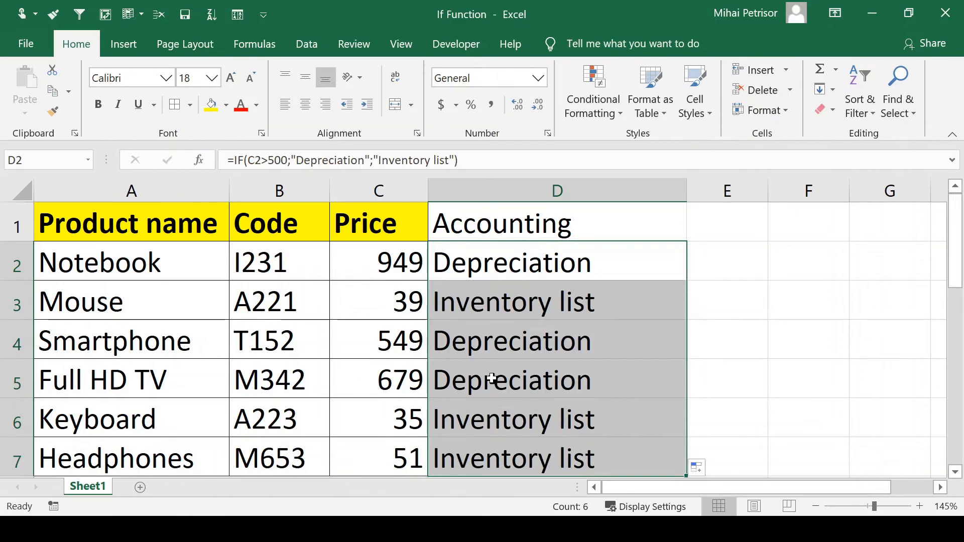
{"action": "left_click", "coordinate": [508, 304]}
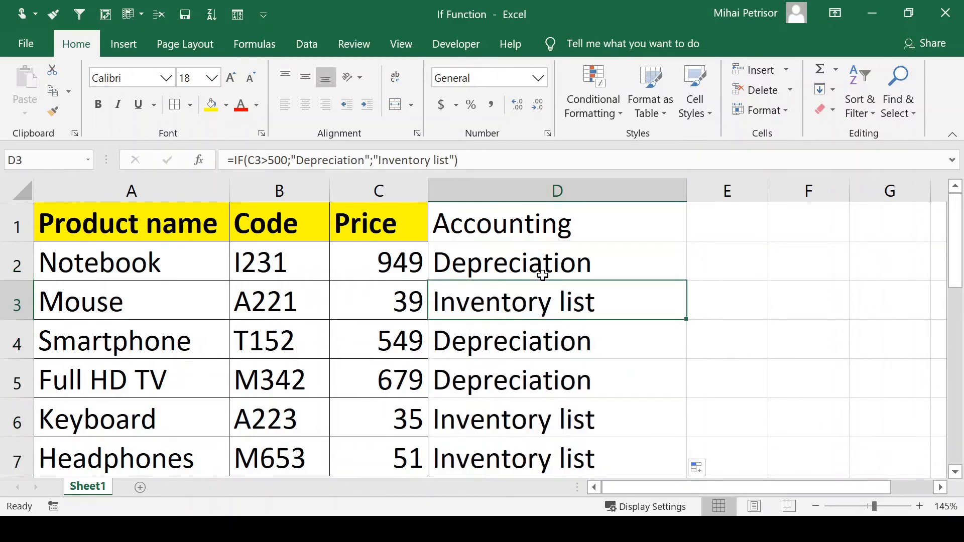
{"action": "left_click", "coordinate": [140, 461]}
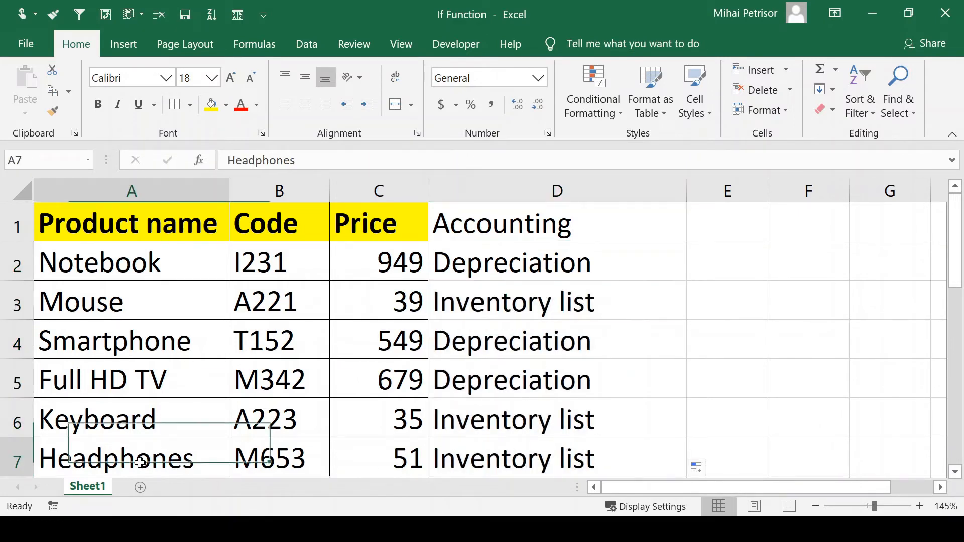
Step: Check the IF formulas for Notebook and Mouse in D2 and D3 against their prices in column C
{"action": "left_click", "coordinate": [575, 270]}
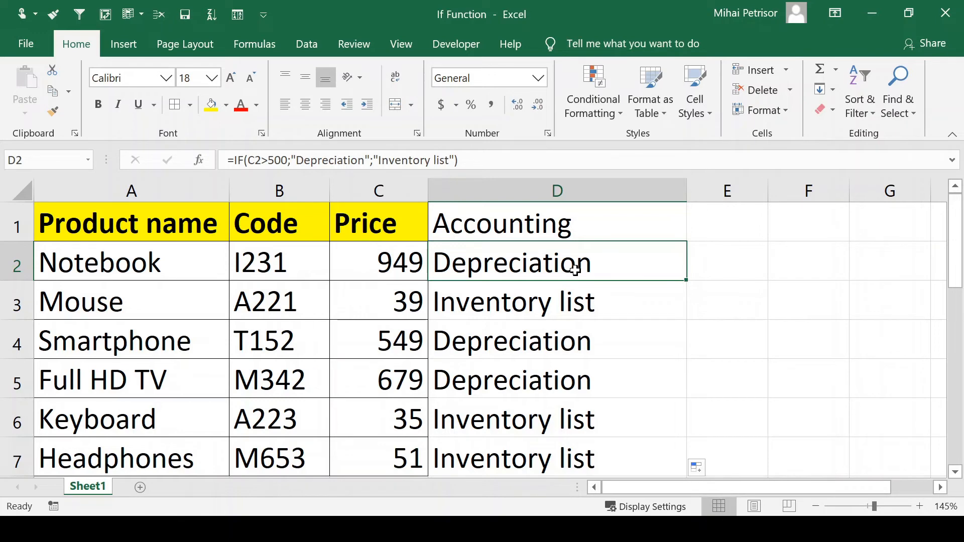
{"action": "left_click", "coordinate": [390, 268]}
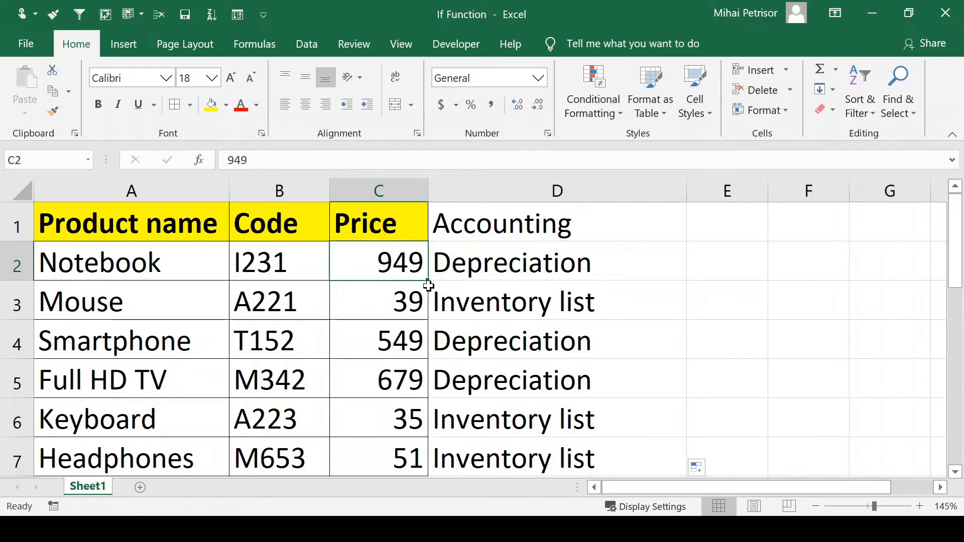
{"action": "double_click", "coordinate": [480, 262]}
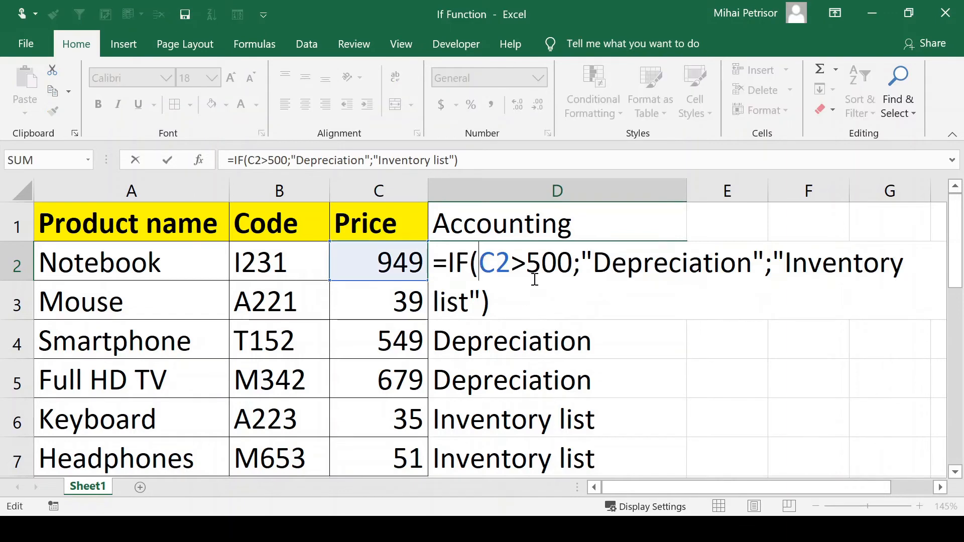
{"action": "key", "text": "Escape"}
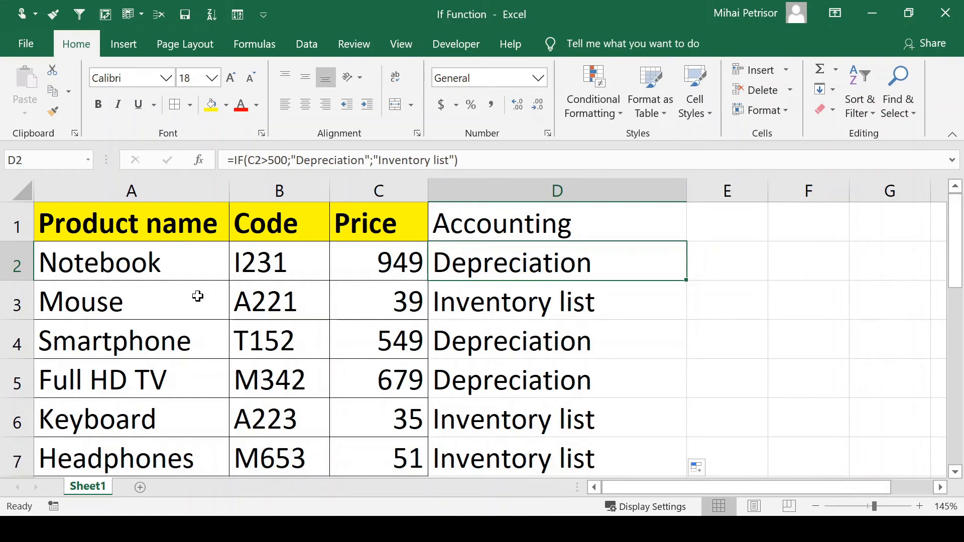
{"action": "left_click", "coordinate": [488, 304]}
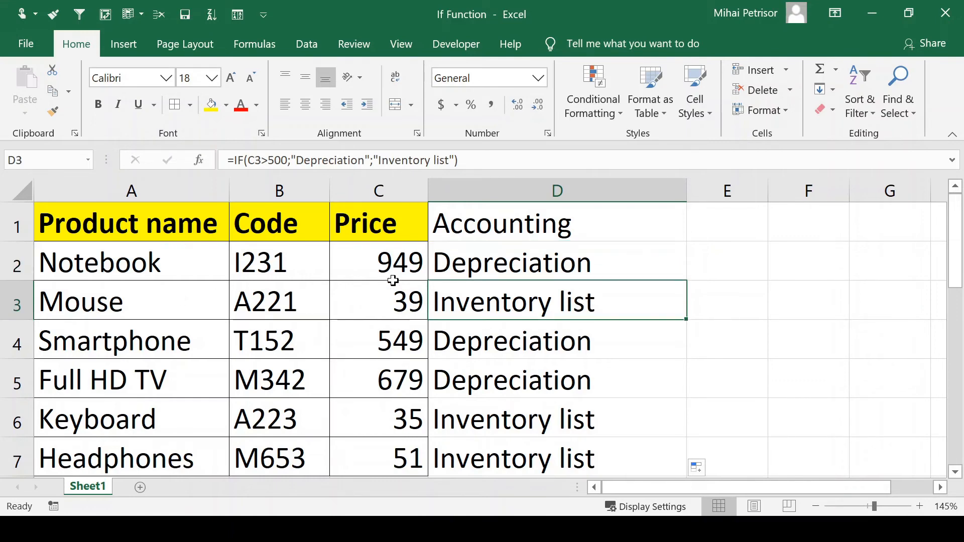
{"action": "double_click", "coordinate": [540, 305]}
{"action": "key", "text": "Escape"}
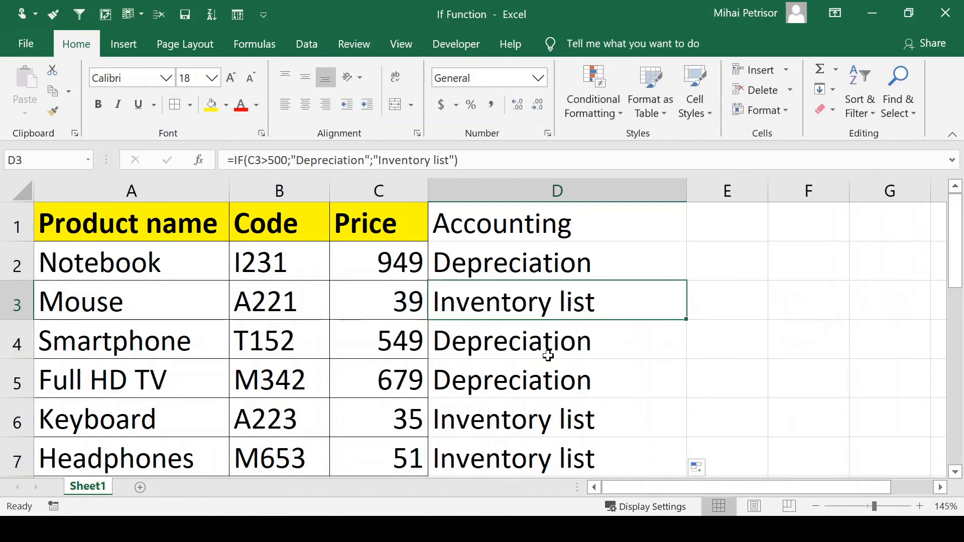
{"action": "left_click", "coordinate": [709, 259]}
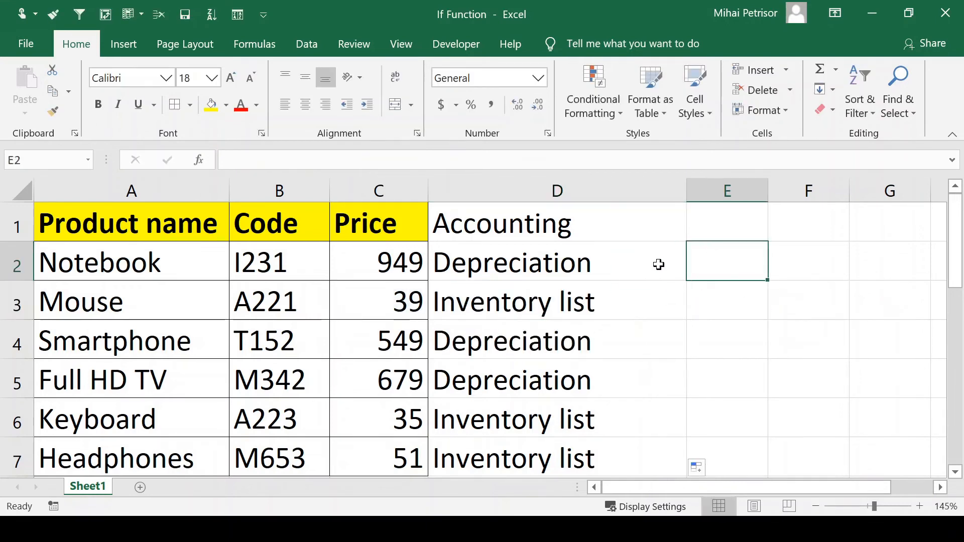
Step: Open the D2 formula and examine its condition C2>500, its "Depreciation" result and its "Inventory list" alternative one by one
{"action": "left_click", "coordinate": [658, 265]}
{"action": "double_click", "coordinate": [545, 265]}
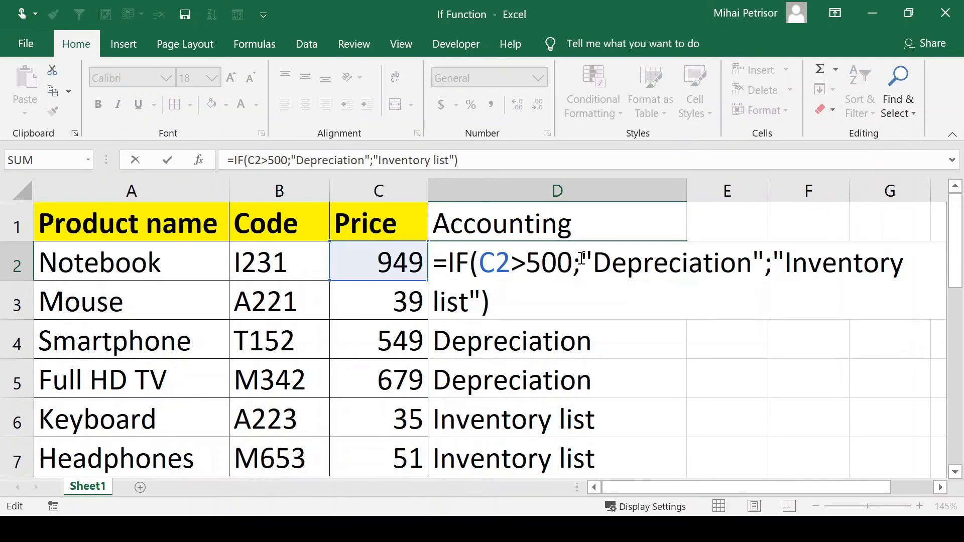
{"action": "left_click_drag", "start_coordinate": [573, 265], "coordinate": [477, 256]}
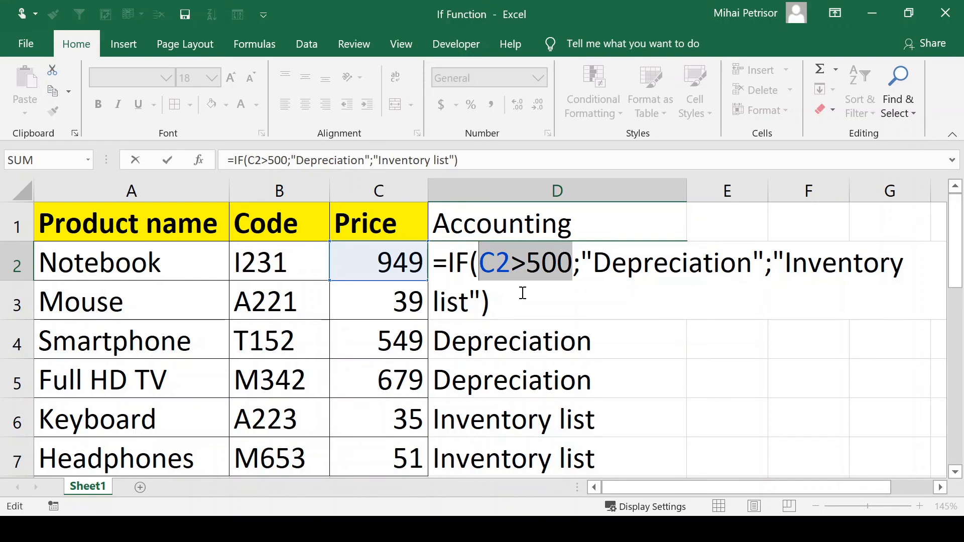
{"action": "left_click_drag", "start_coordinate": [754, 256], "coordinate": [595, 259]}
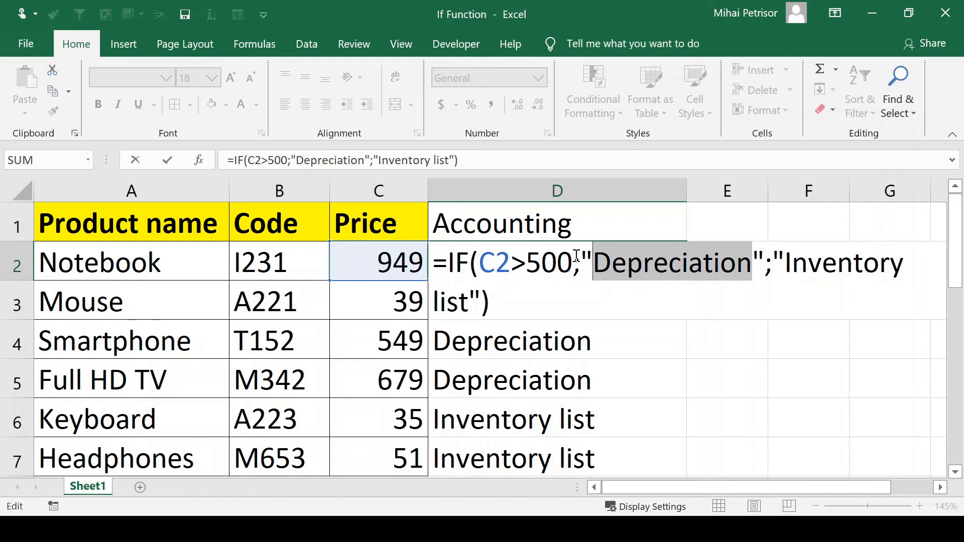
{"action": "left_click", "coordinate": [858, 267]}
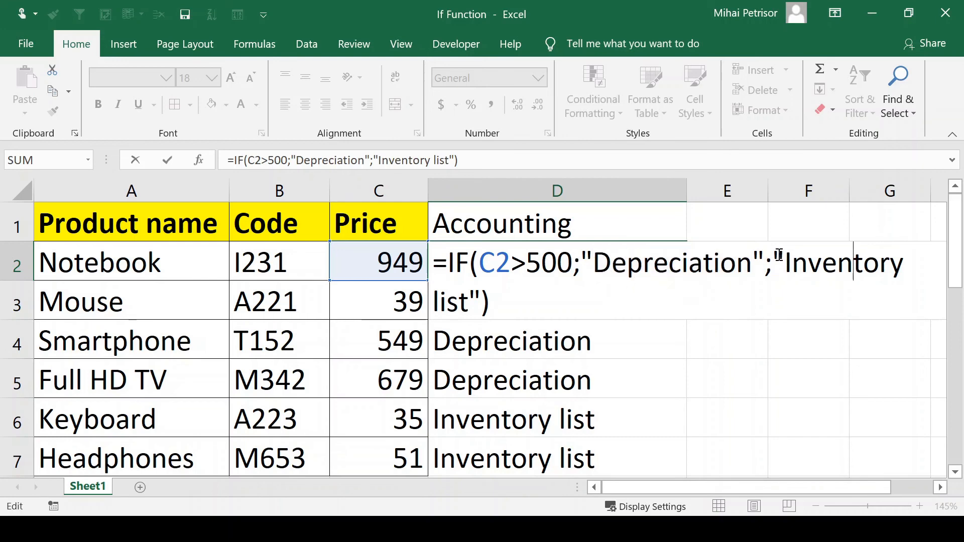
{"action": "left_click_drag", "start_coordinate": [773, 263], "coordinate": [469, 306]}
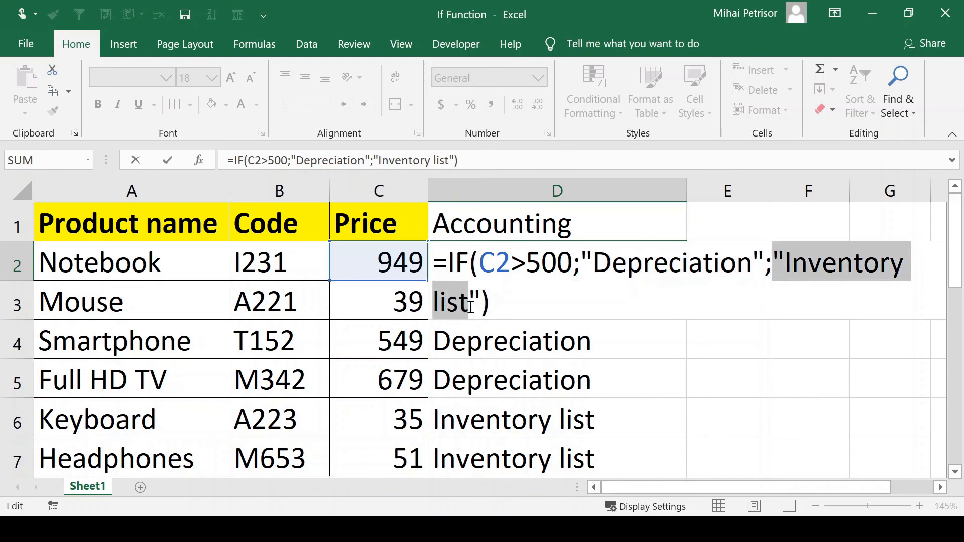